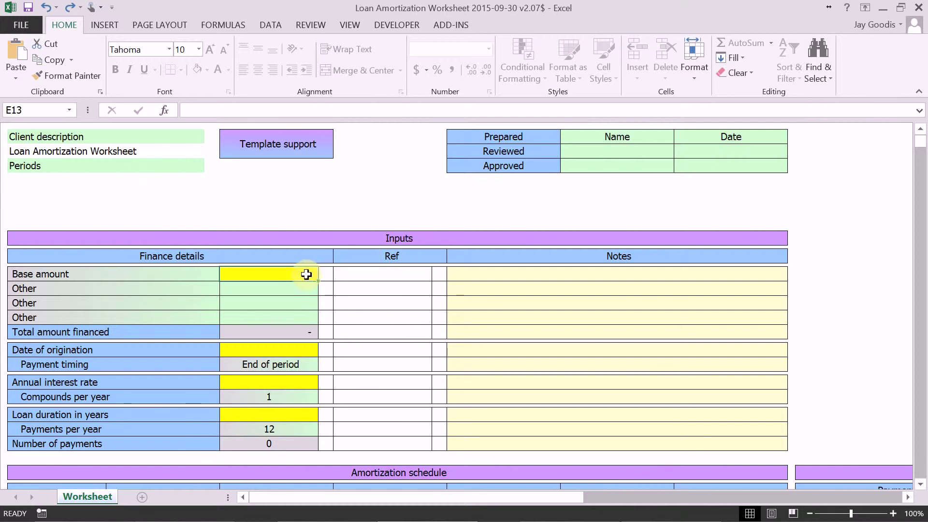
# Enter 200000 as the base amount of the loan in the finance details
pyautogui.write('20')
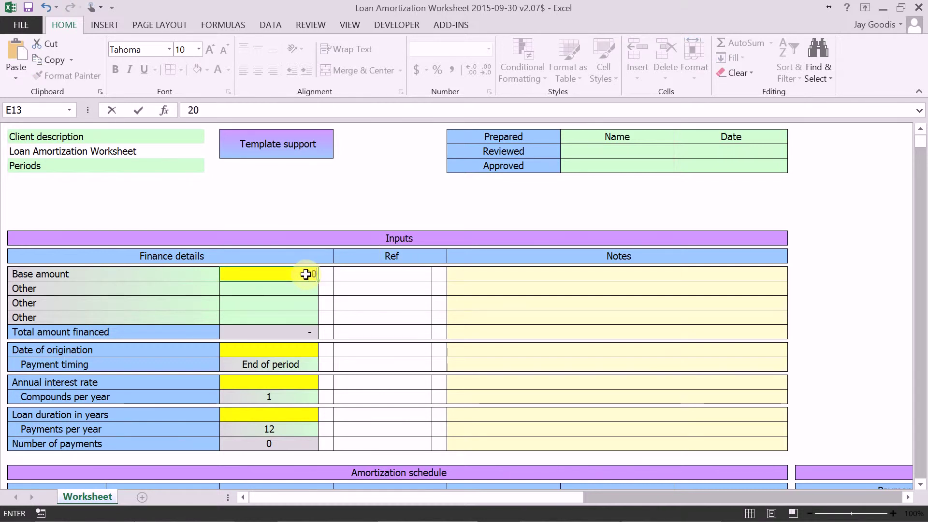
pyautogui.write('0000')
pyautogui.press('Return')
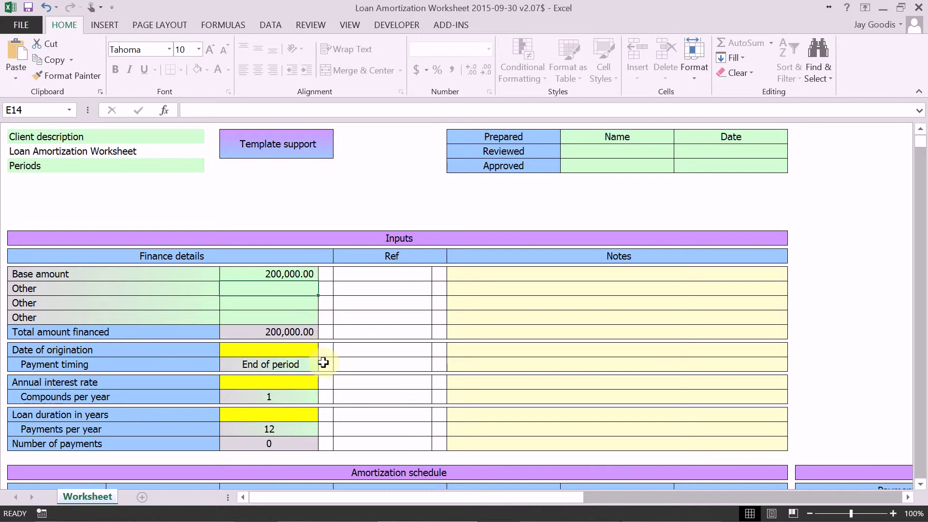
# Set the date of origination to July 1, 2015 and choose End of period as the payment timing
pyautogui.click(298, 353)
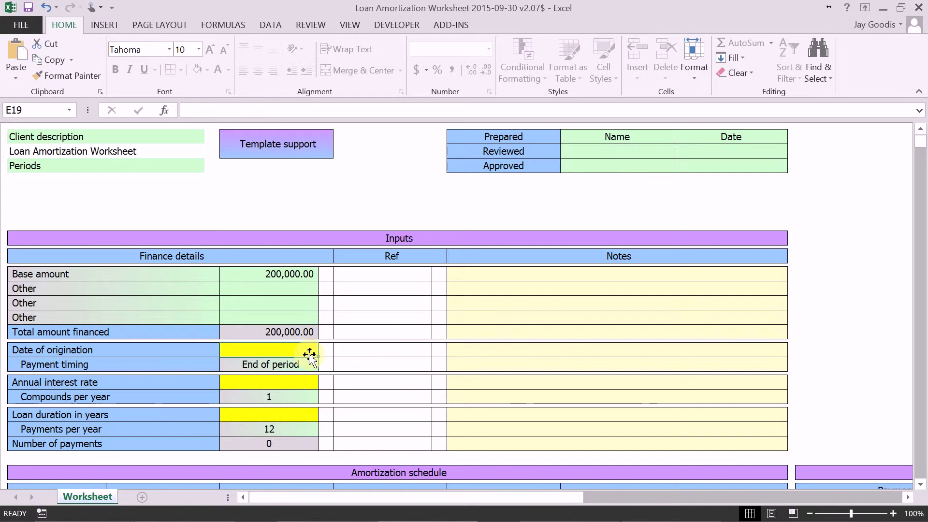
pyautogui.write('Jul')
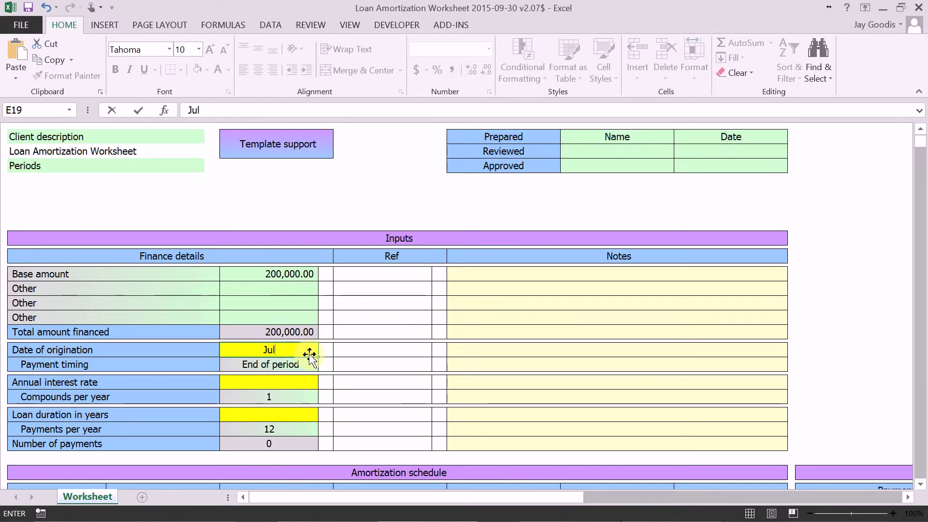
pyautogui.write('y 1, 2015')
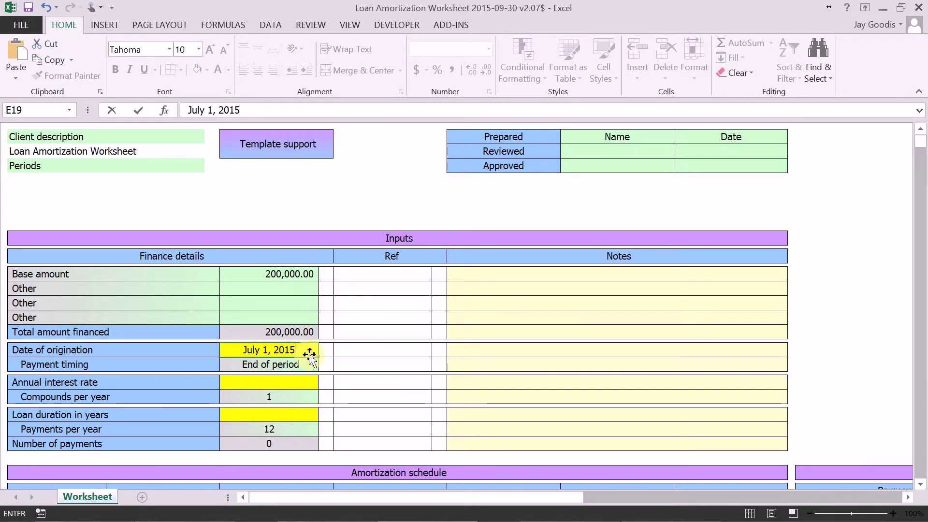
pyautogui.press('Return')
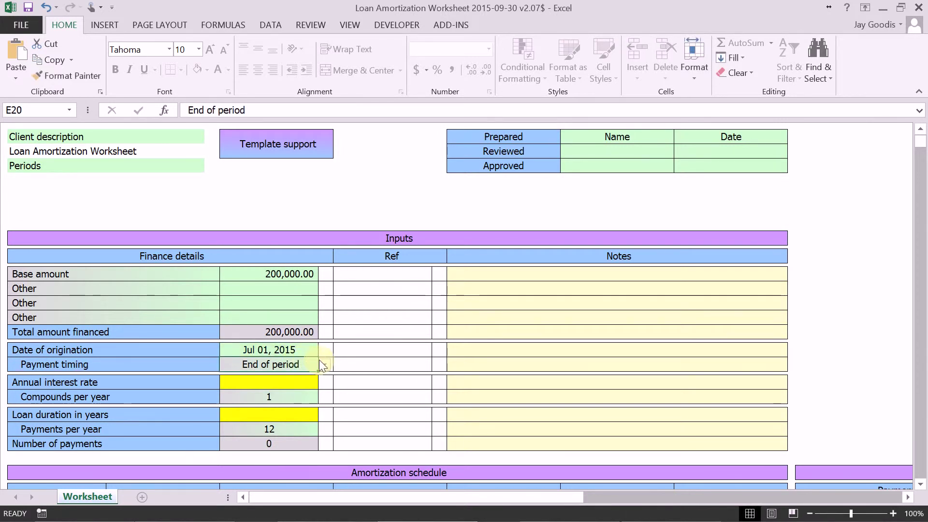
pyautogui.click(326, 365)
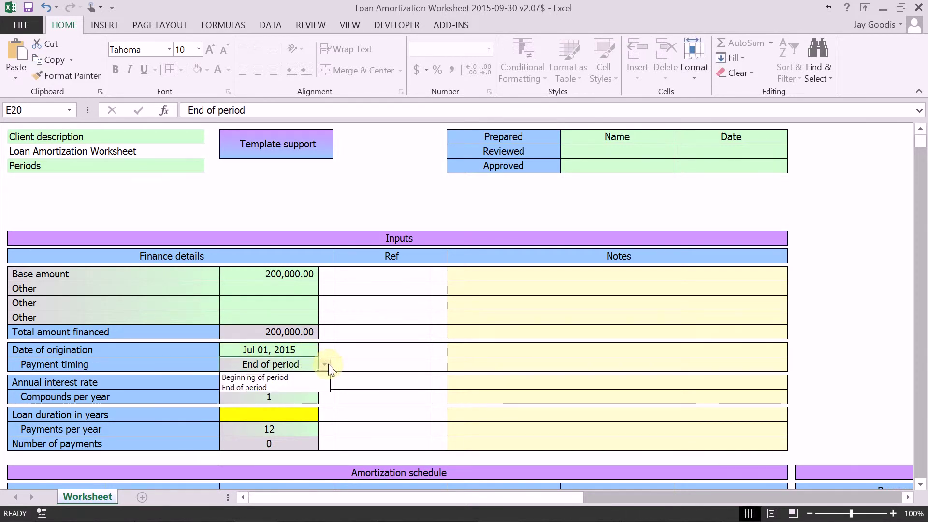
pyautogui.click(302, 387)
# Set the annual interest rate to 5% and the compounds per year to 2
pyautogui.click(309, 383)
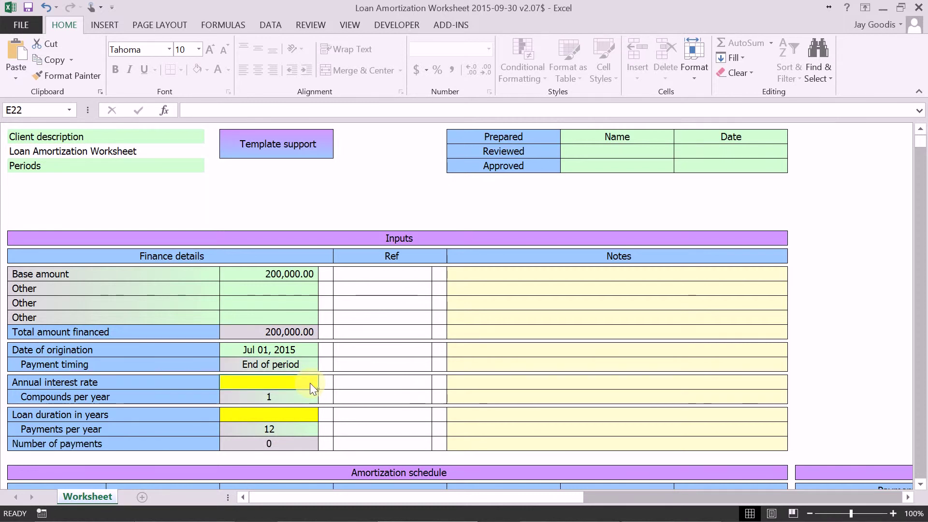
pyautogui.write('5')
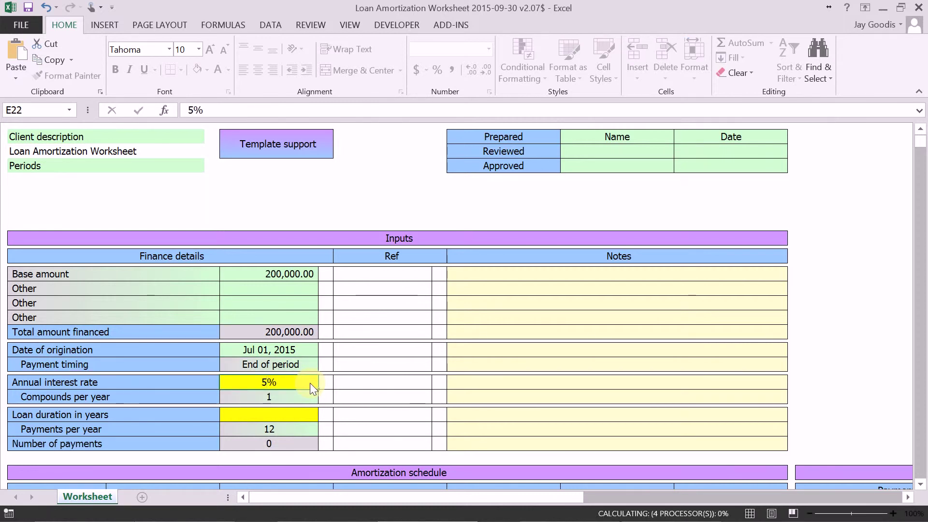
pyautogui.press('Return')
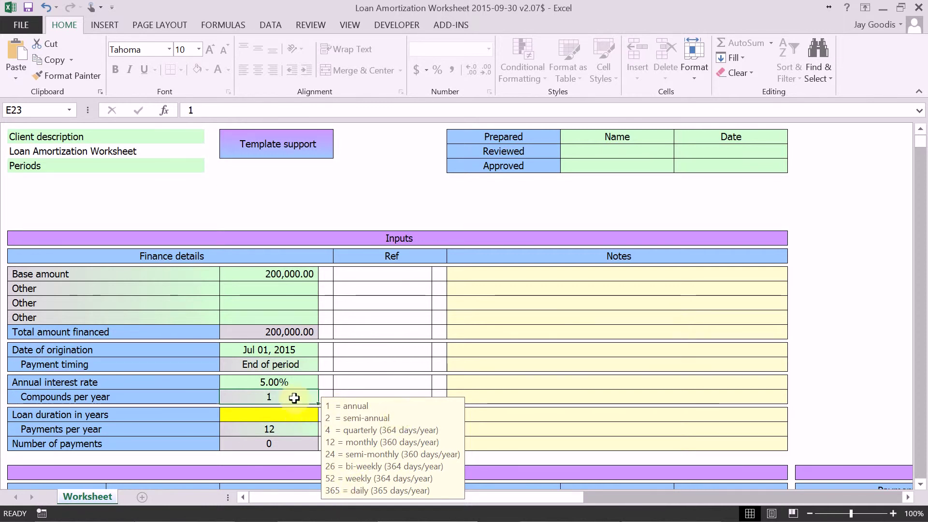
pyautogui.write('2')
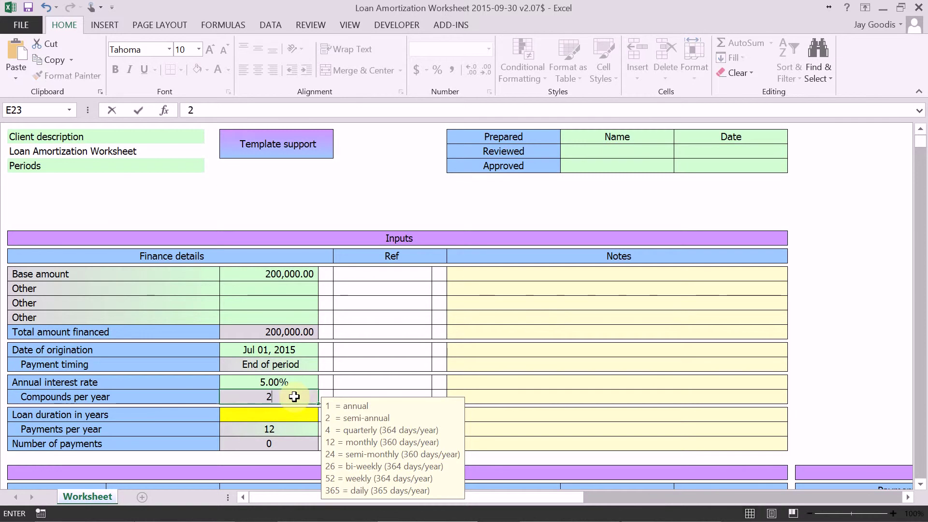
pyautogui.press('Return')
# Set the loan duration to 5 years in the finance details
pyautogui.click(306, 415)
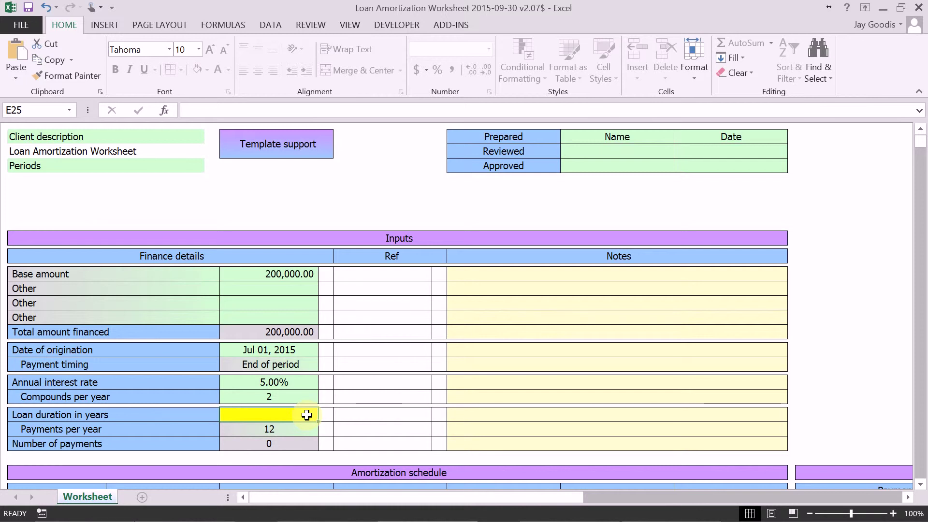
pyautogui.write('5')
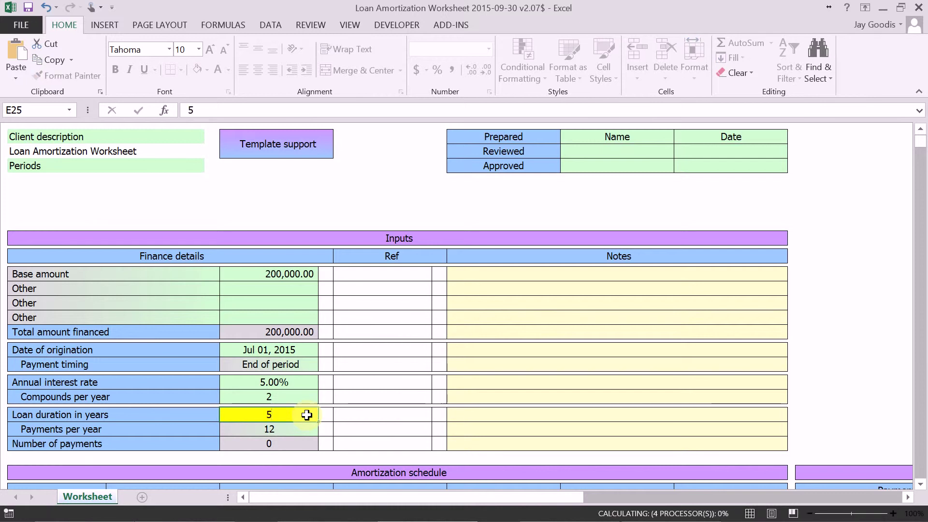
pyautogui.press('Return')
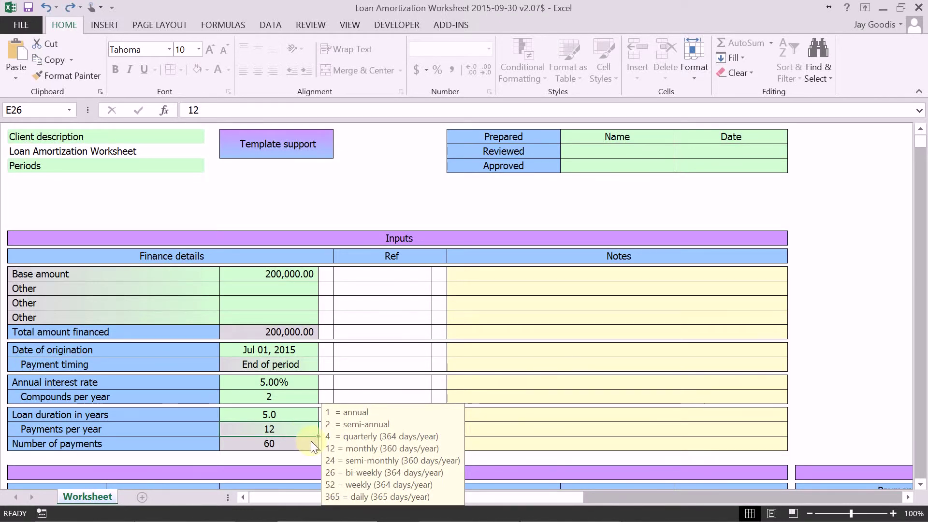
pyautogui.press('Right')
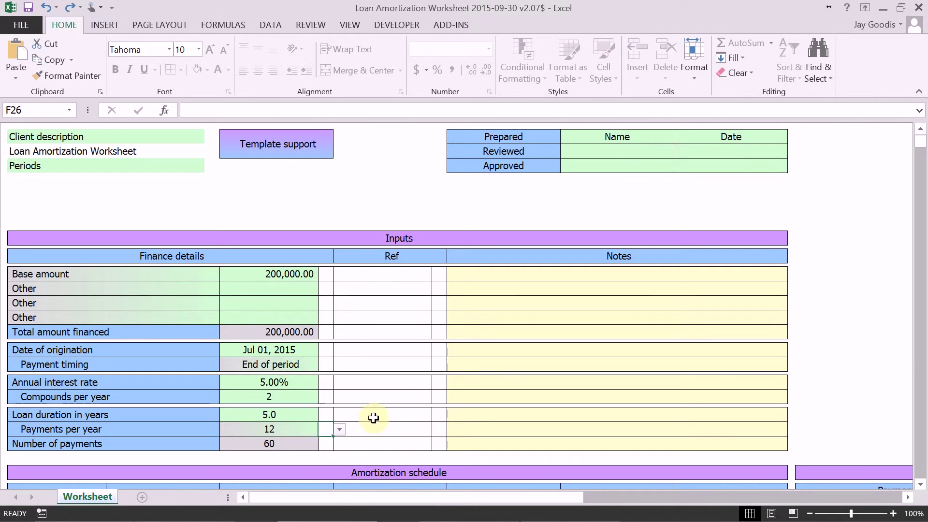
# Review the amortization schedule from its opening period through its last payment and return to its start
pyautogui.click(920, 484)
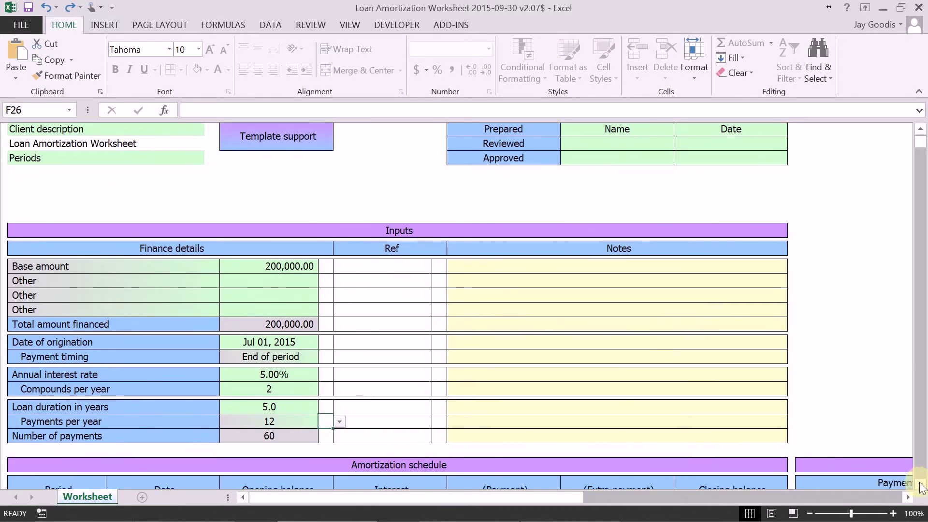
pyautogui.scroll(-7, 920, 487)
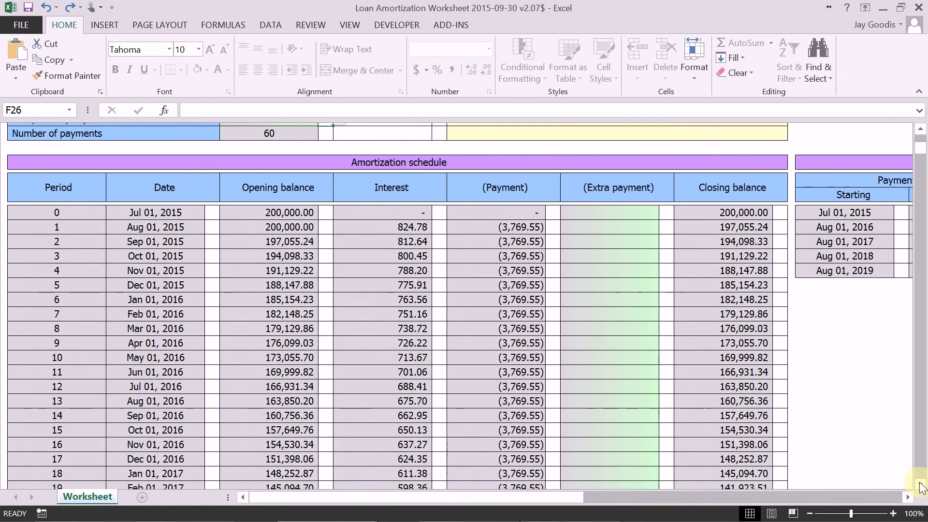
pyautogui.scroll(-1, 920, 487)
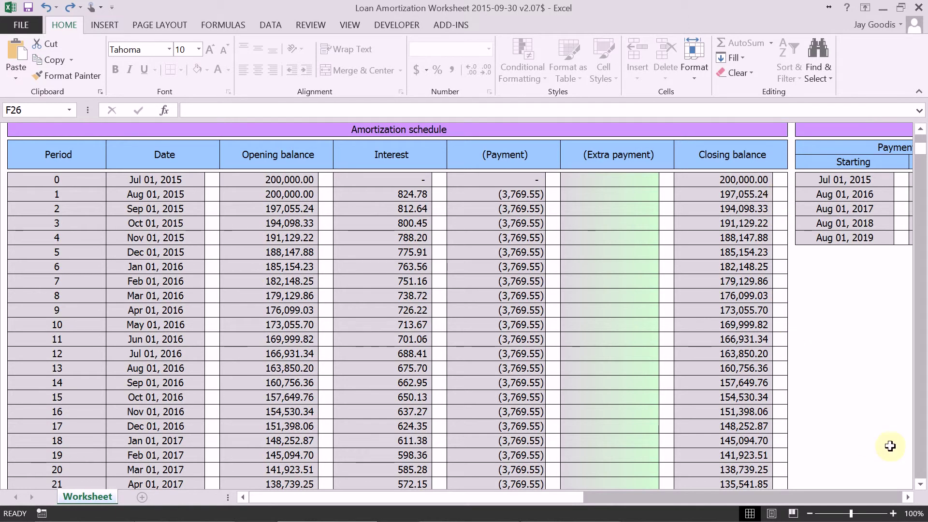
pyautogui.scroll(-15, 915, 454)
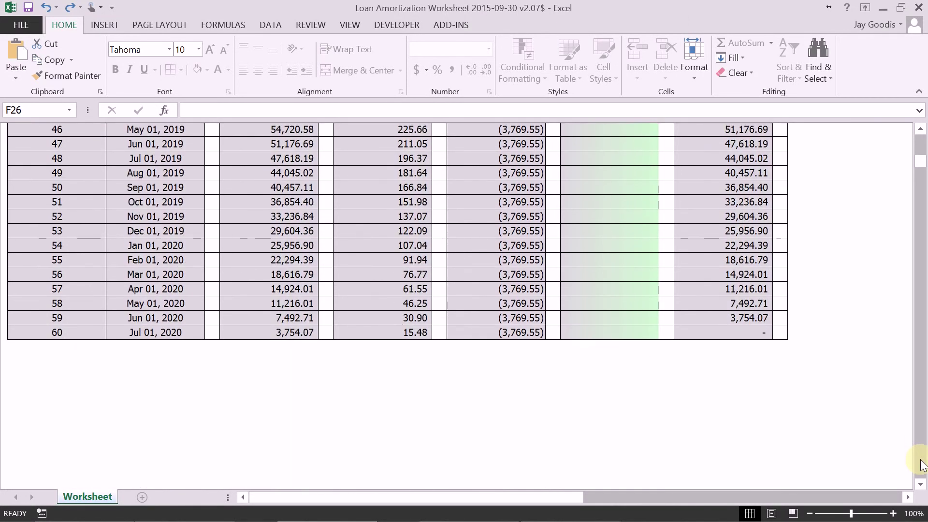
pyautogui.scroll(11, 921, 143)
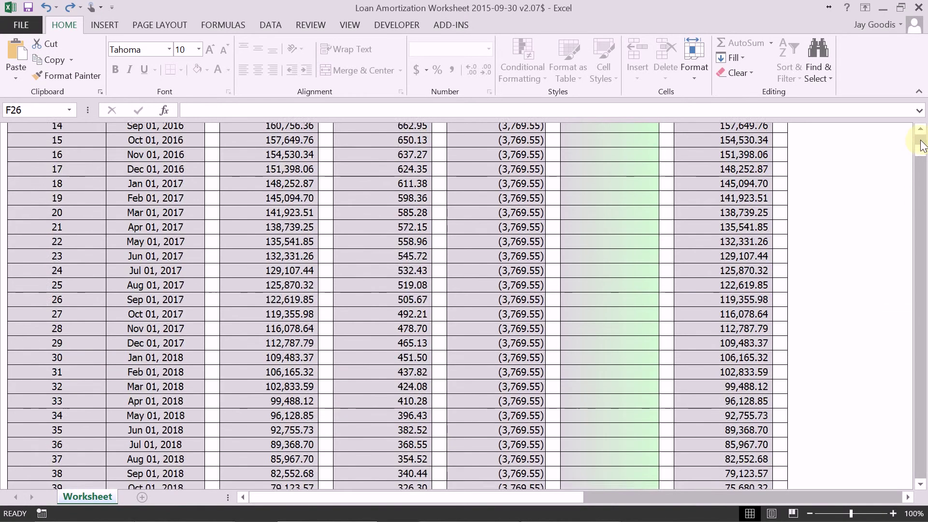
pyautogui.scroll(5, 921, 145)
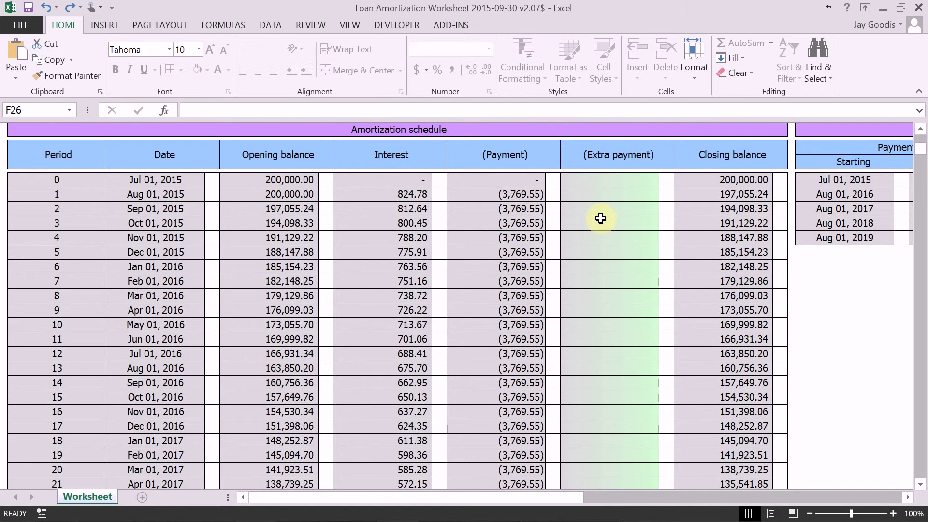
# Enter an extra payment of -15000 for period 14 (Sep 01, 2016) in the amortization schedule
pyautogui.click(601, 387)
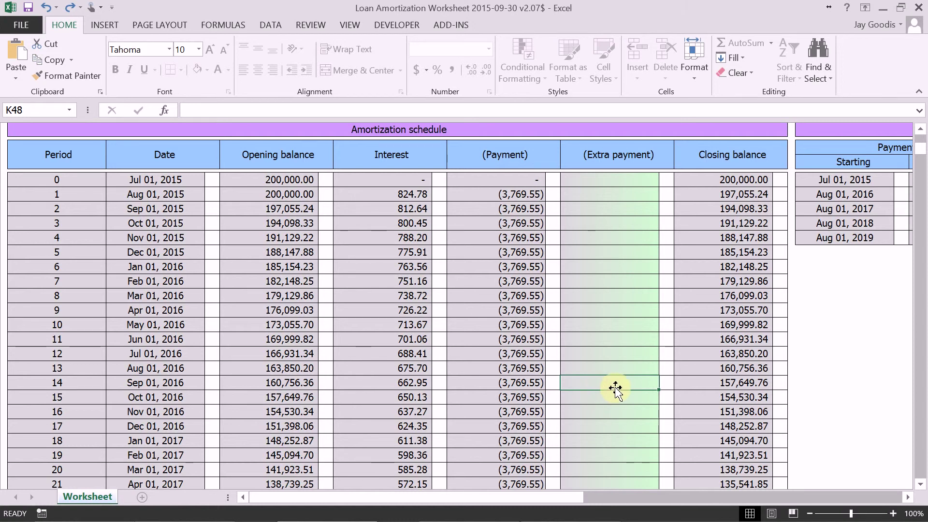
pyautogui.write('-15000')
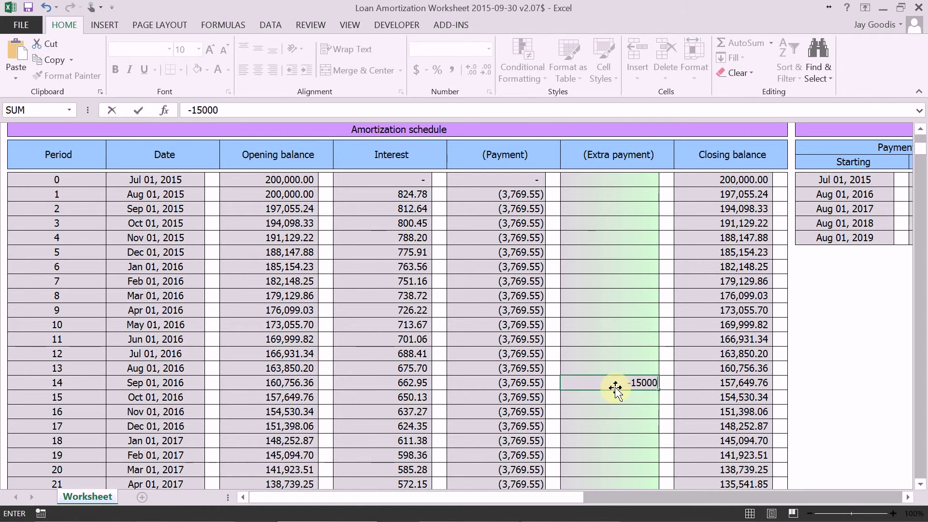
pyautogui.press('Return')
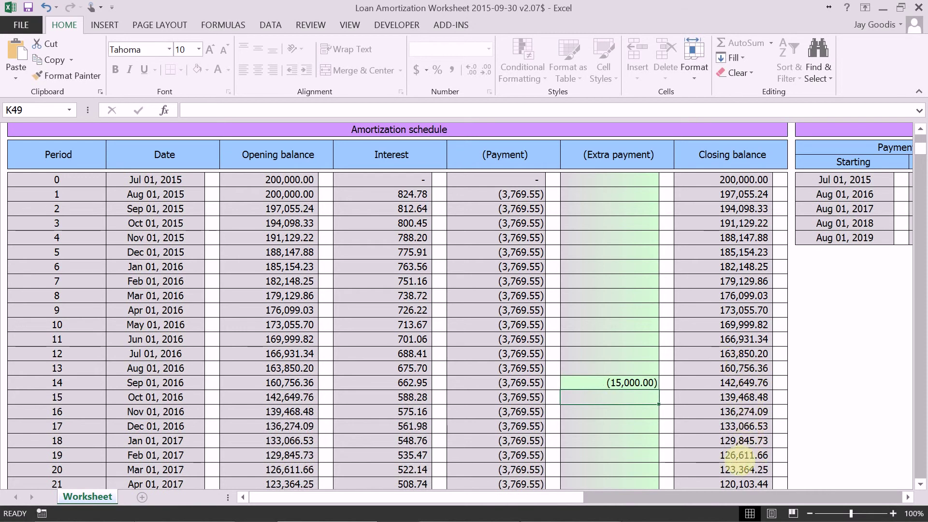
pyautogui.middleClick(740, 459)
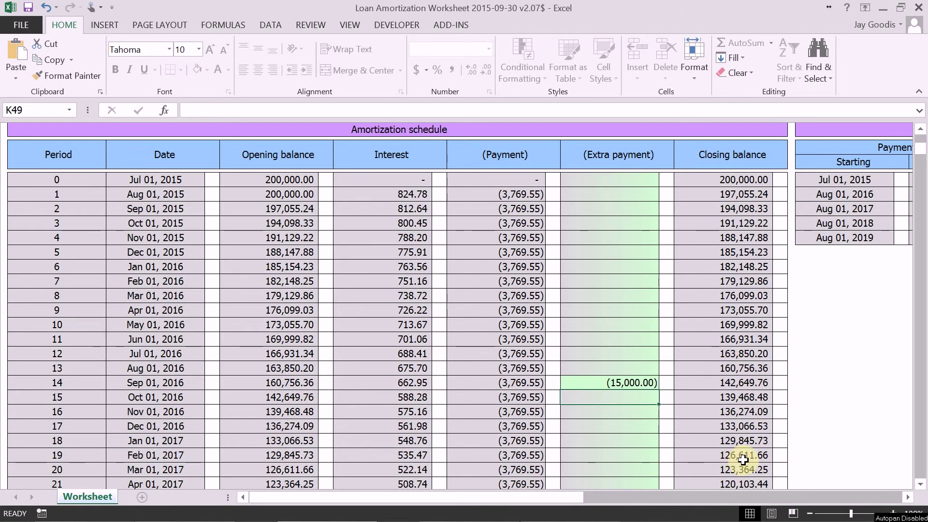
# Set the ending date of the first payment range in the amortization summary to Dec 01, 2015
pyautogui.click(907, 498)
pyautogui.moveTo(907, 498); pyautogui.dragTo(907, 501)
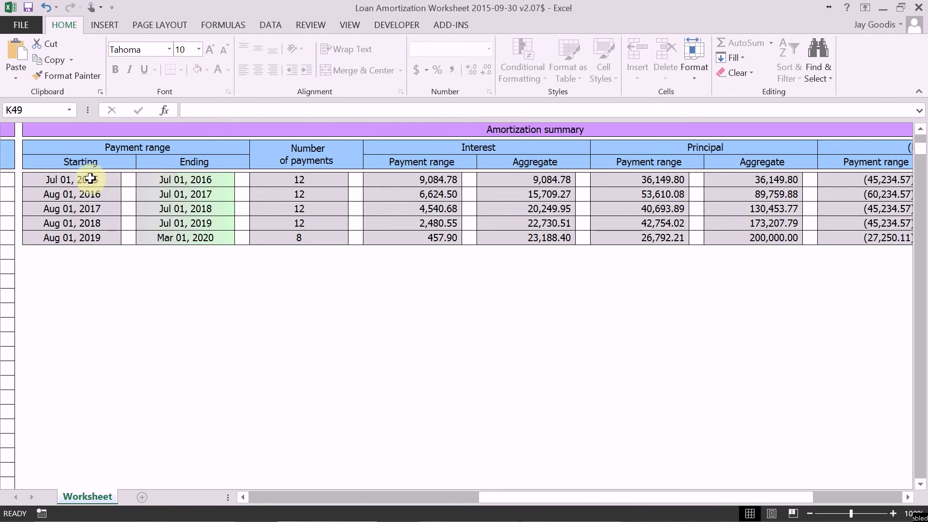
pyautogui.click(223, 180)
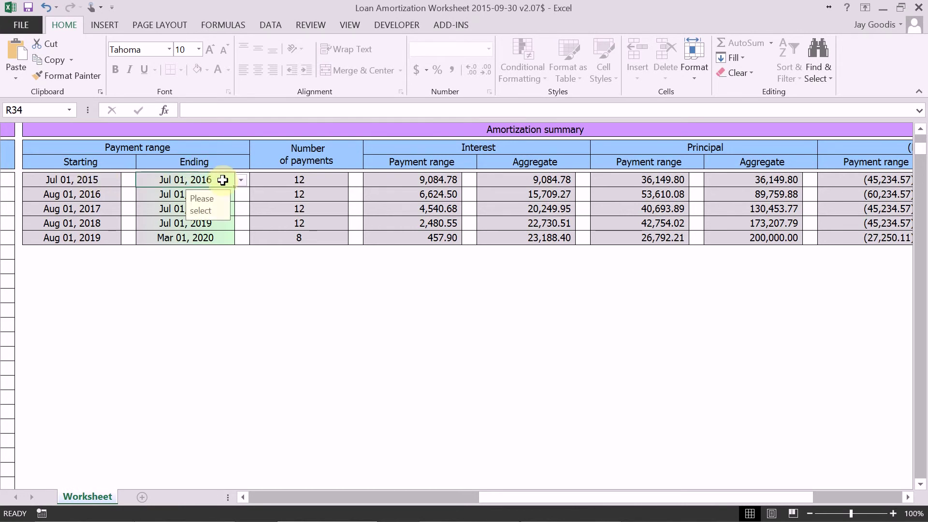
pyautogui.click(240, 181)
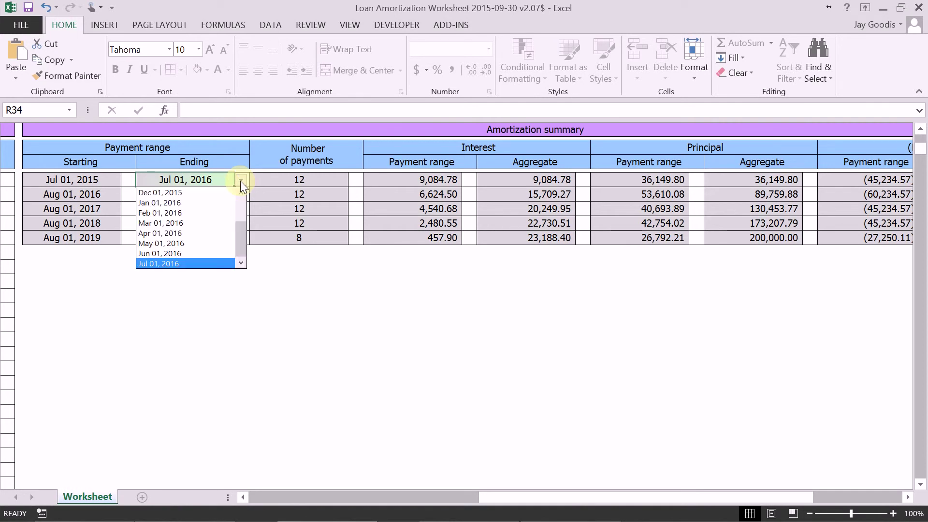
pyautogui.moveTo(243, 232); pyautogui.dragTo(244, 233)
pyautogui.click(191, 192)
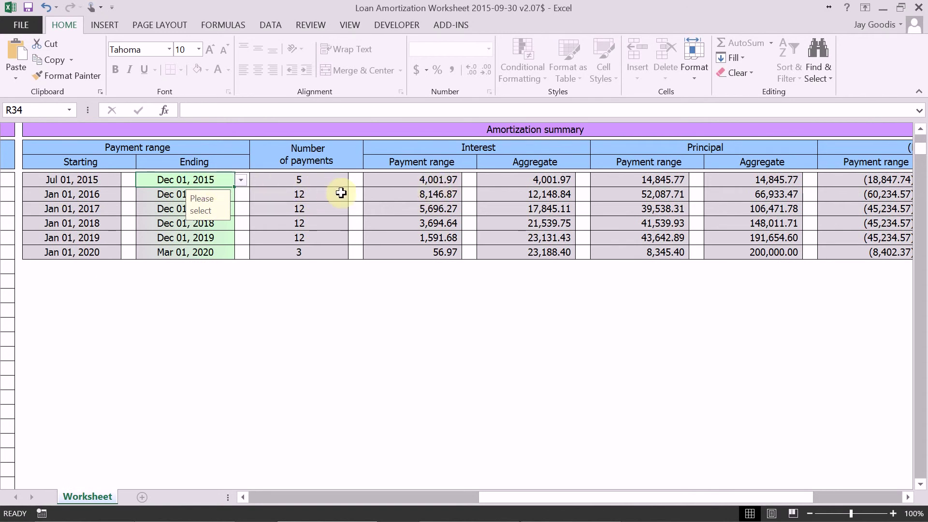
# Examine the number of payments, interest, principal and payments columns of the amortization summary
pyautogui.click(323, 181)
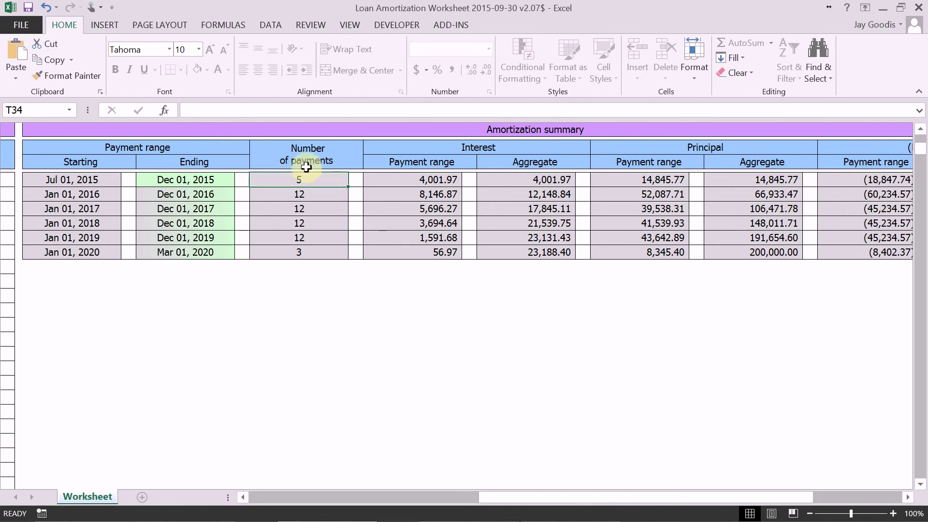
pyautogui.click(459, 190)
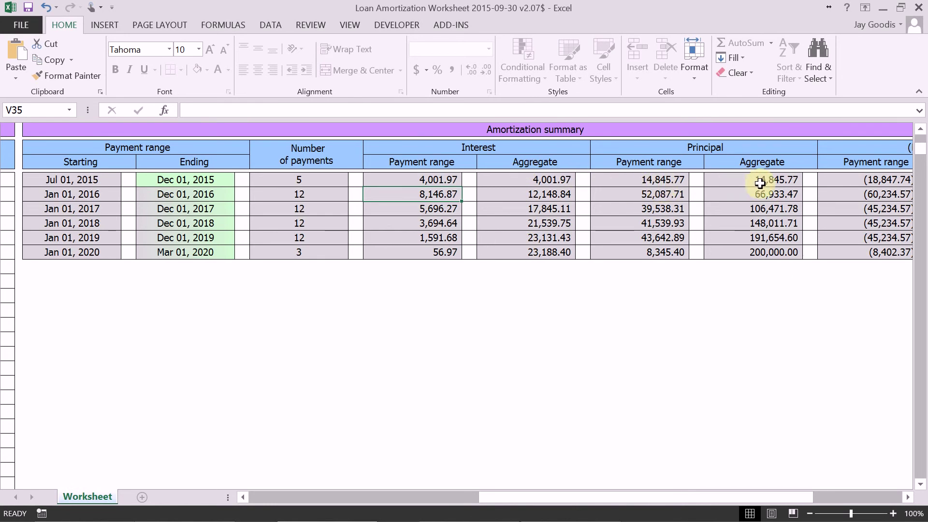
pyautogui.click(908, 497)
pyautogui.click(908, 498)
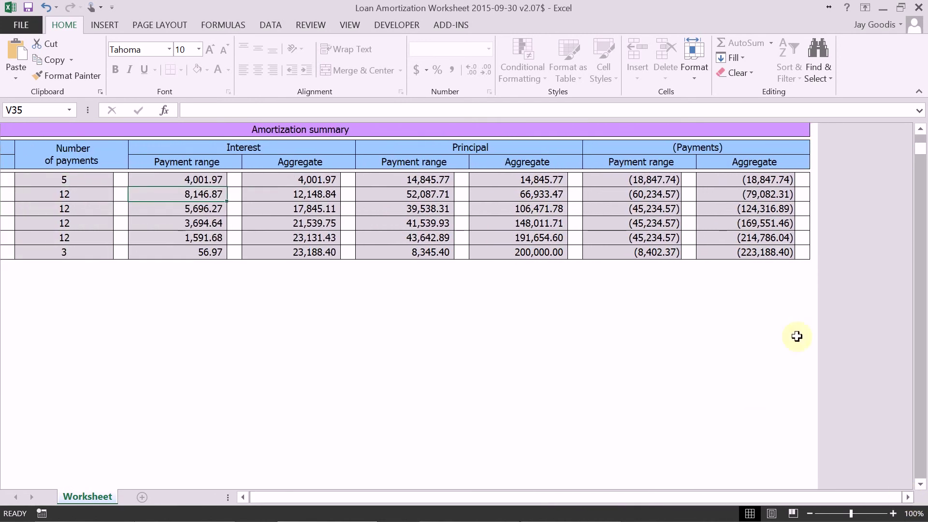